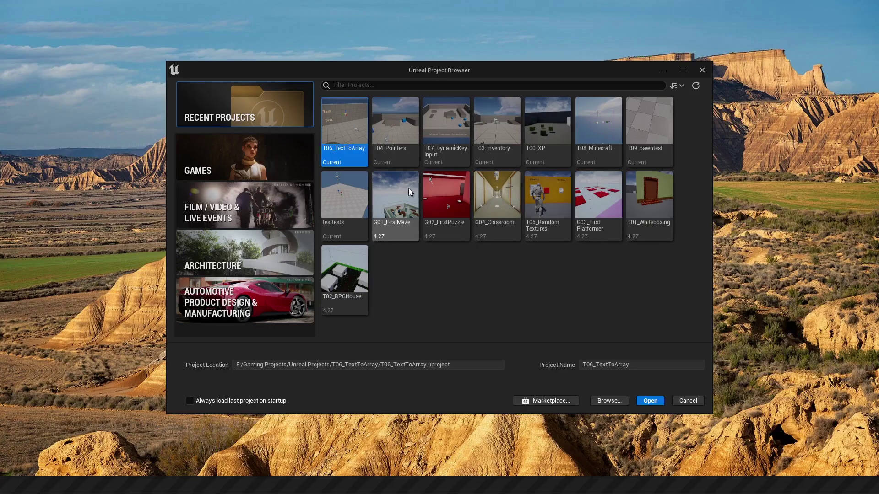
Create a blank Games project named PawnProject.
left_click(228, 168)
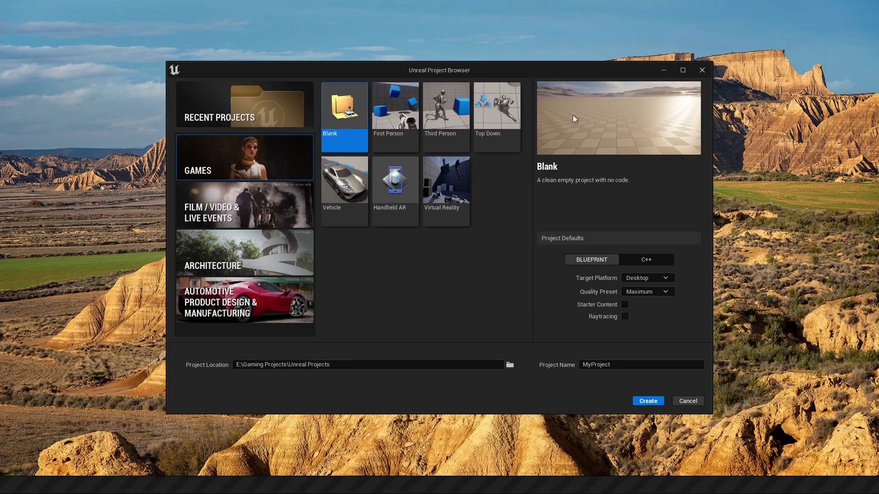
left_click_drag(630, 361, 554, 361)
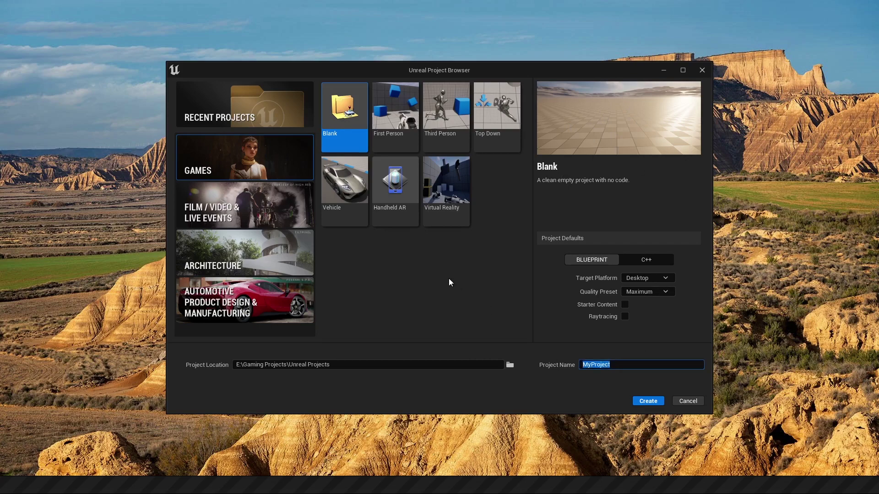
type("PawnProject")
key("Return")
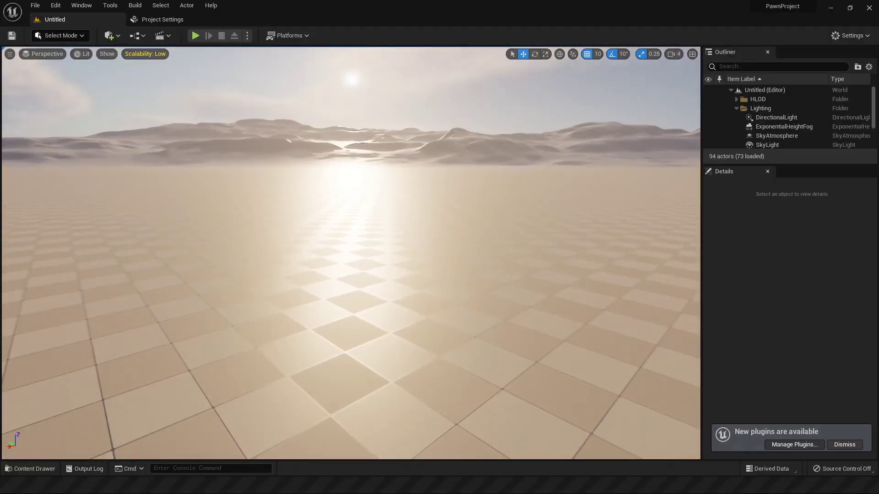
Look around the default level, try deleting one landscape section of the ground, and undo the deletion.
right_click_drag(352, 253, 297, 239)
right_click_drag(352, 253, 98, 244)
right_click_drag(375, 230, 560, 240)
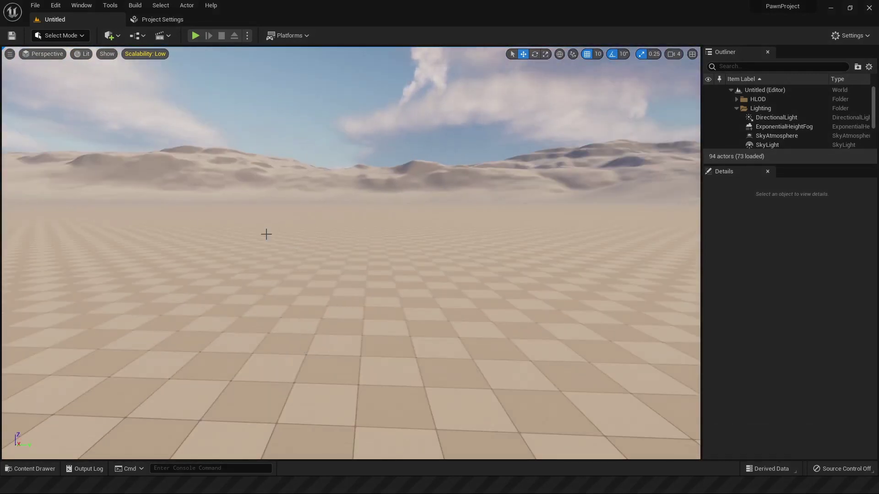
left_click(341, 290)
right_click_drag(342, 290, 288, 305)
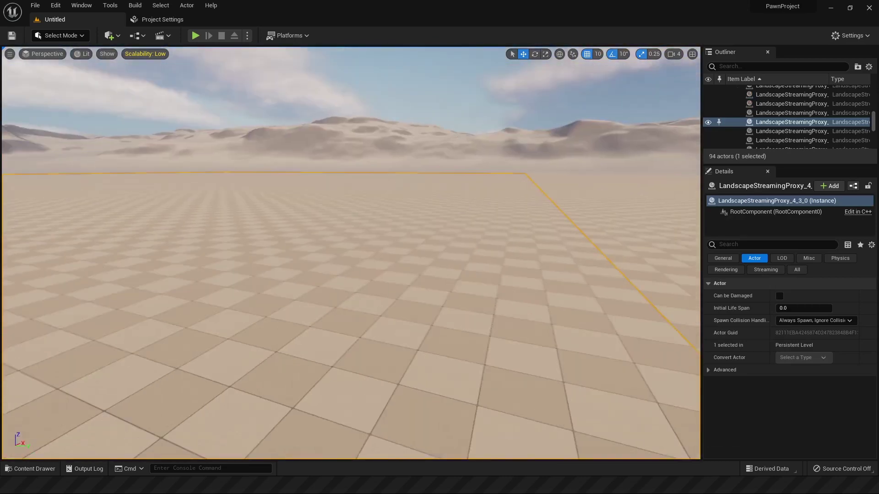
key("Delete")
key("ctrl+z")
right_click_drag(338, 276, 315, 289)
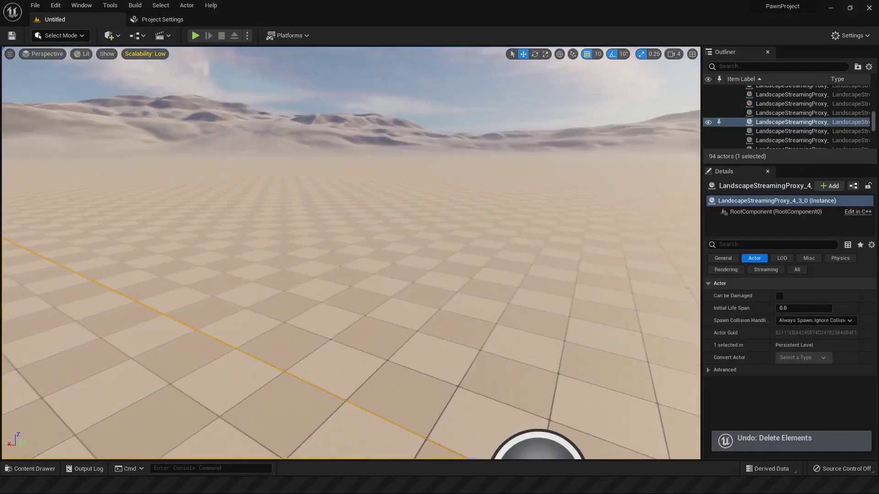
Create a new level from the Basic template.
left_click(36, 6)
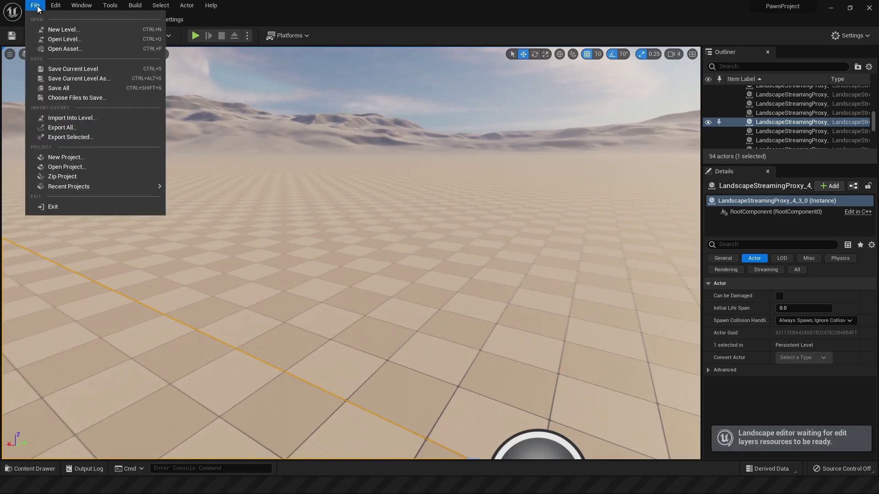
left_click(64, 29)
left_click(449, 183)
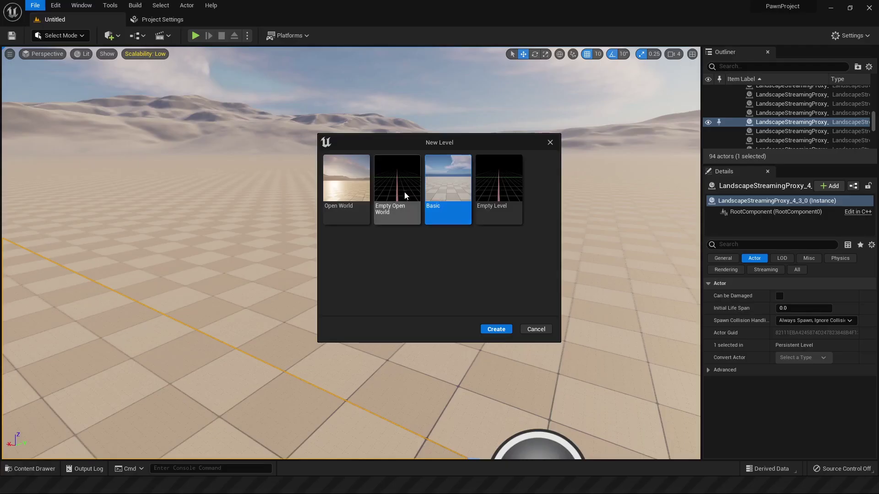
left_click(253, 243)
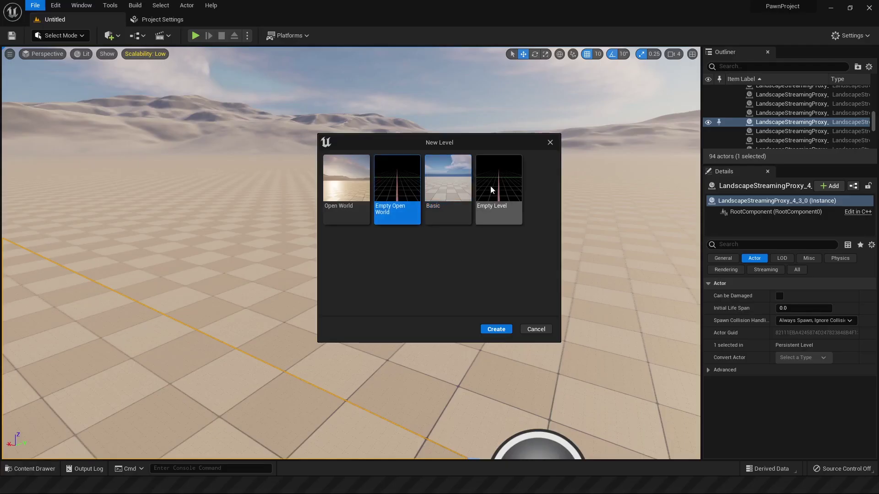
left_click(489, 188)
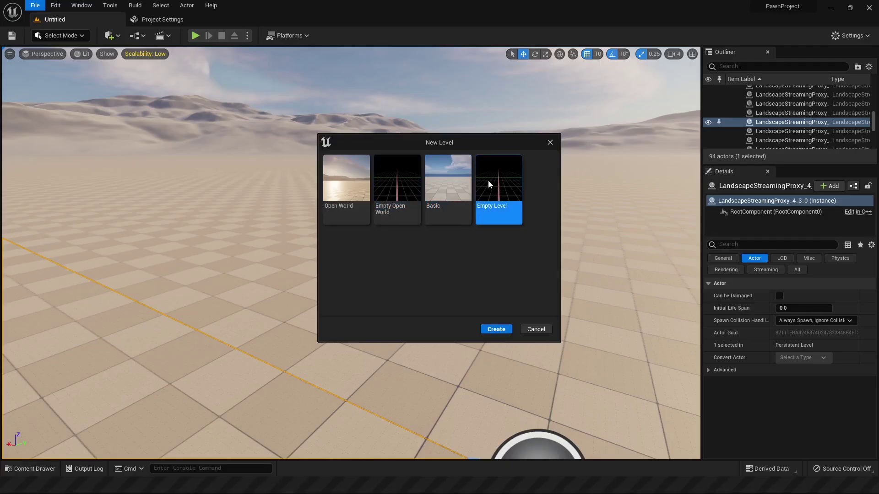
left_click(352, 182)
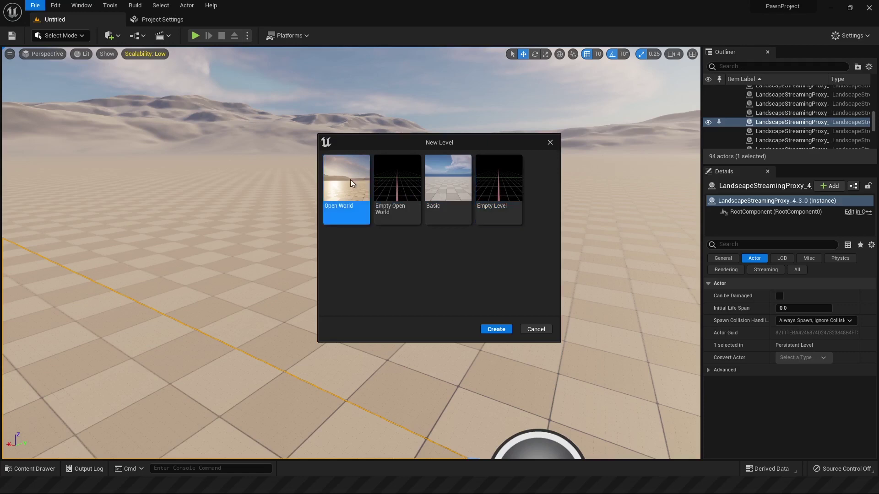
left_click(437, 184)
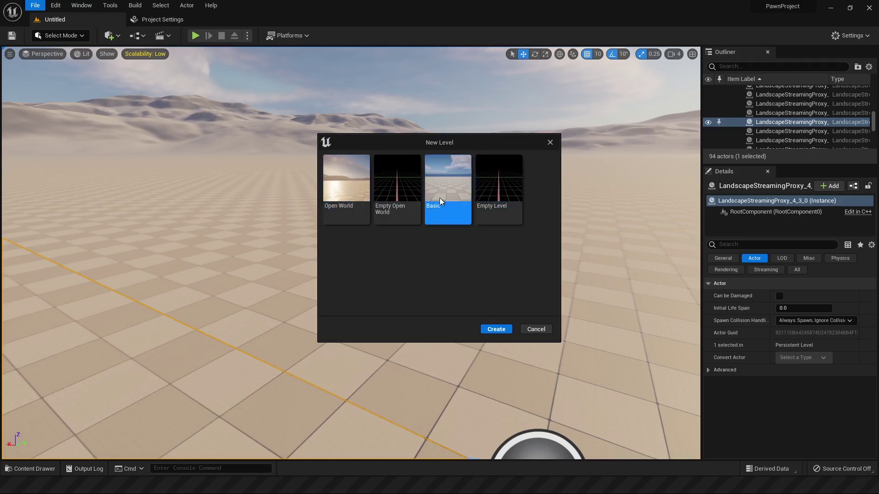
left_click(497, 329)
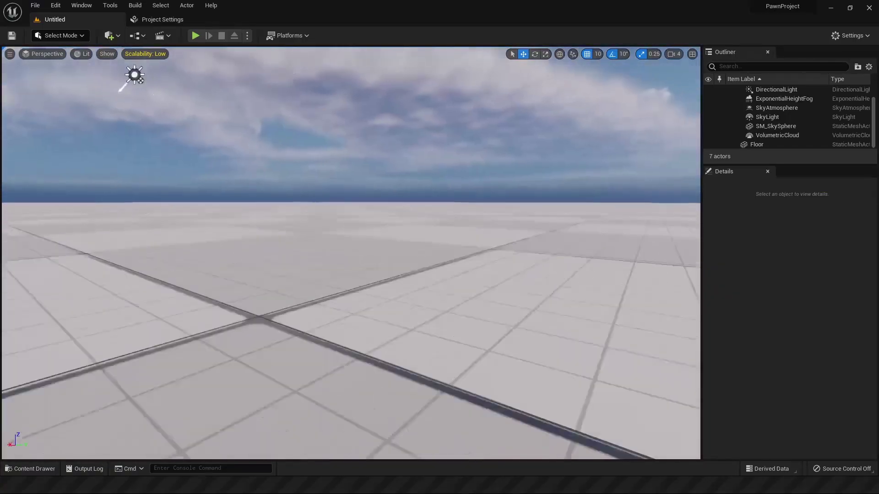
Play-test the new level by looking around and flying backward with the default pawn.
right_click_drag(351, 253, 338, 237)
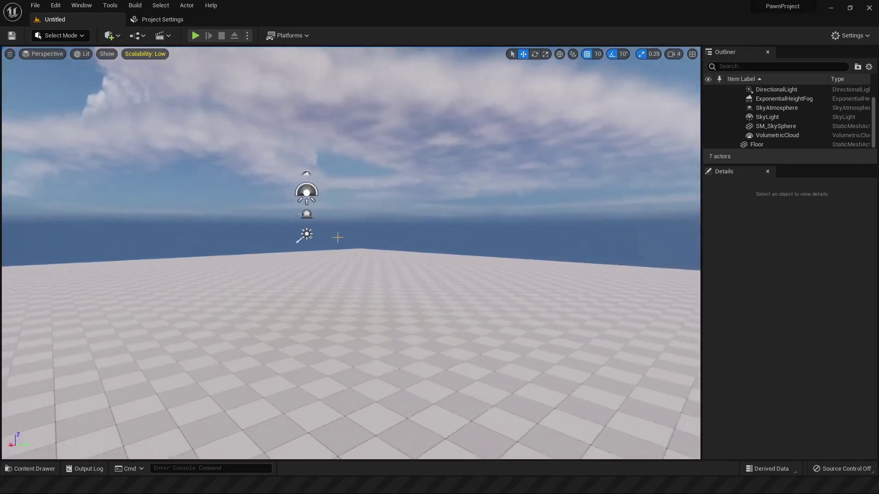
left_click(195, 36)
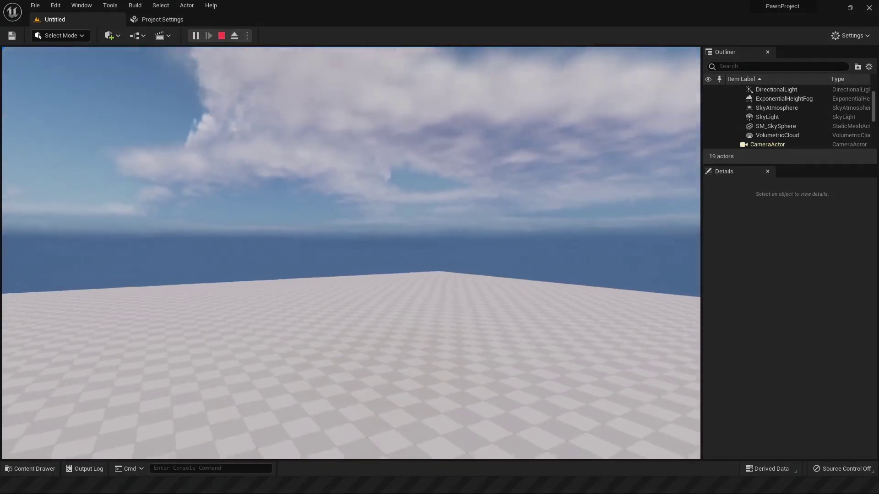
key("s")
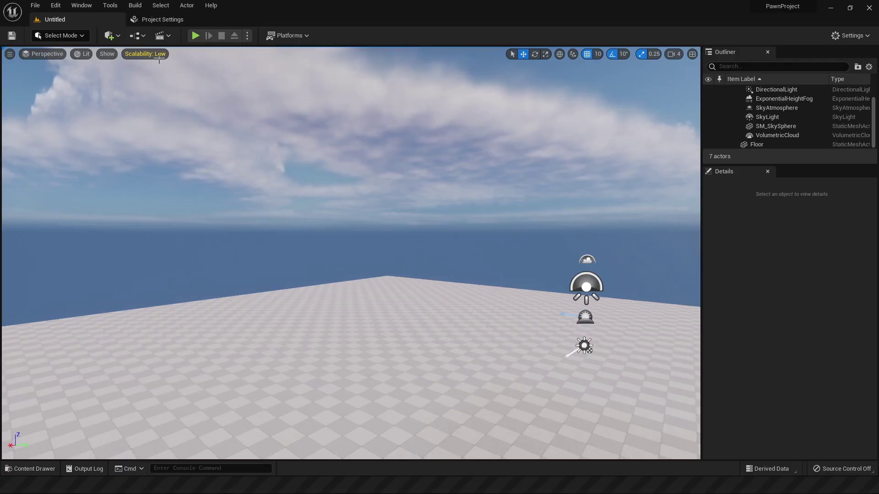
Open the Engine Input section of the Project Settings.
left_click(157, 20)
left_click(70, 19)
left_click(54, 7)
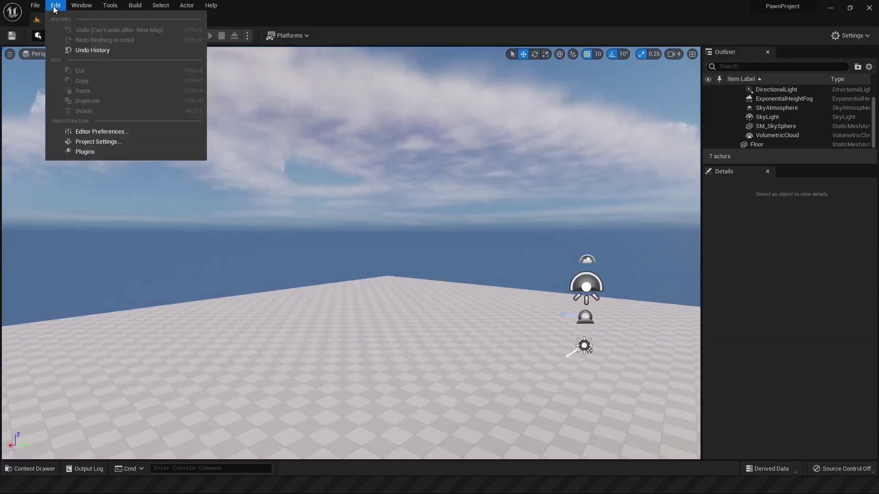
left_click(100, 143)
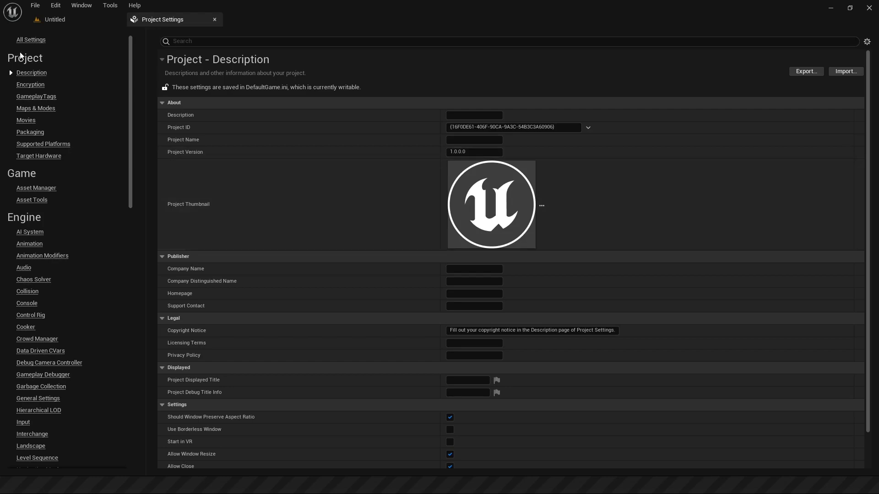
left_click(23, 421)
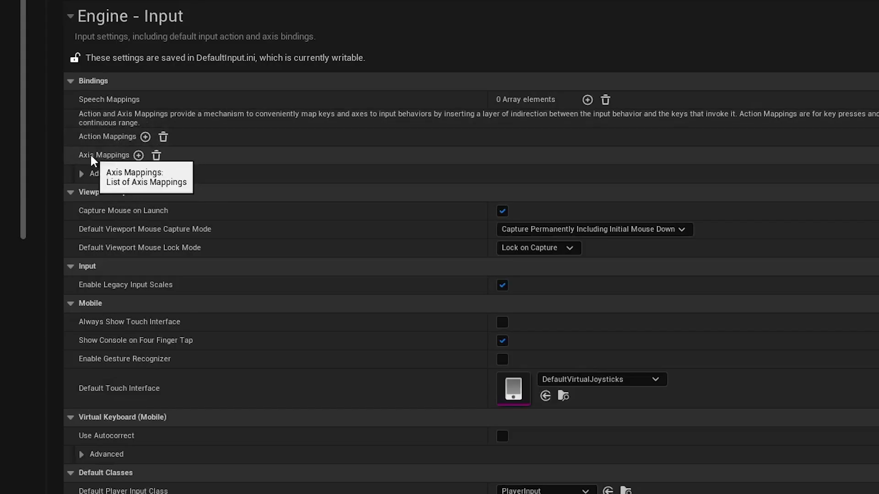
left_click(138, 156)
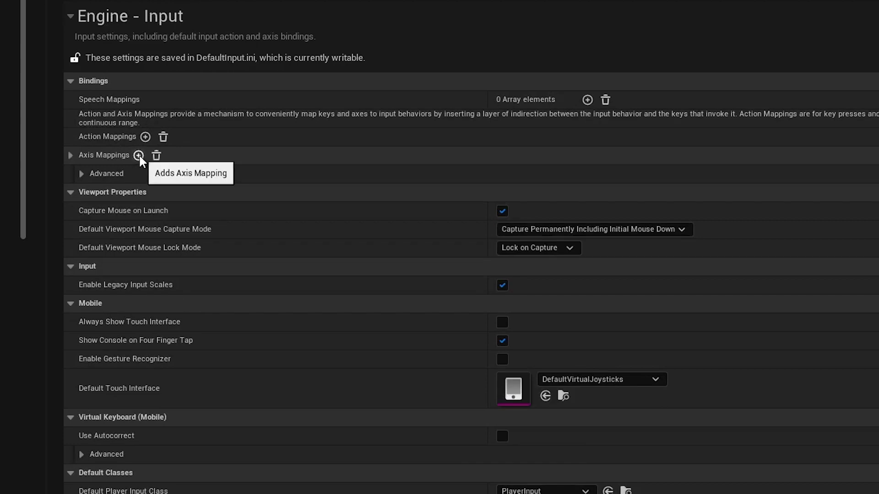
left_click(70, 155)
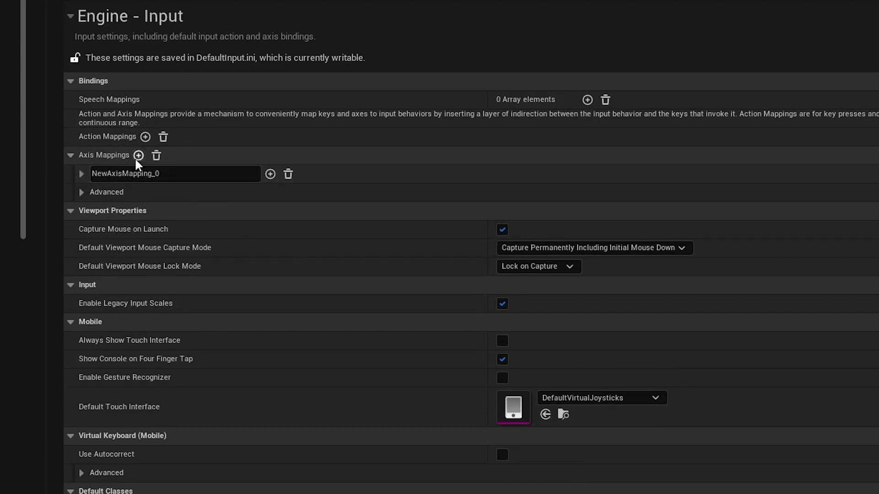
left_click(288, 174)
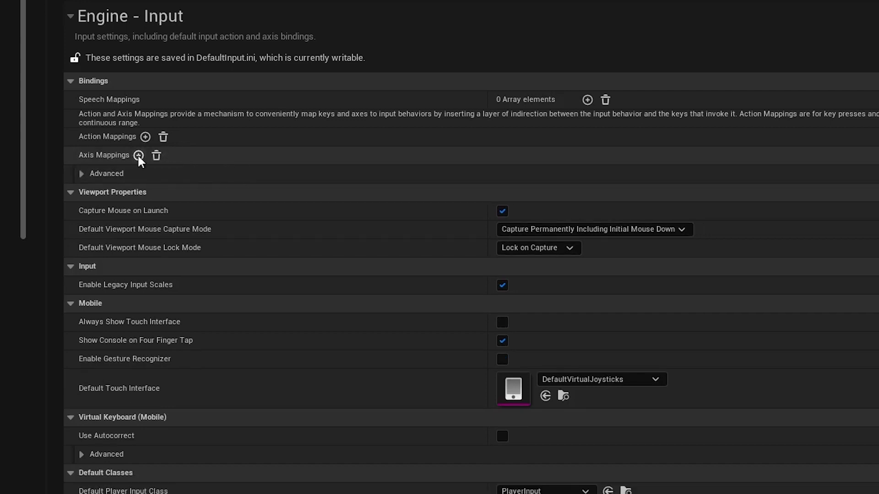
Add an axis mapping named MoveForward/Backward and bind its first key to W.
left_click(138, 155)
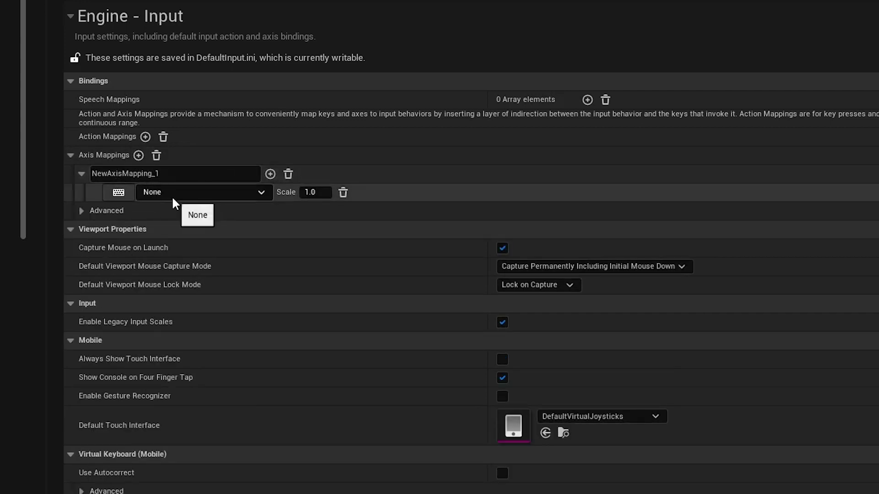
left_click(81, 173)
left_click(81, 173)
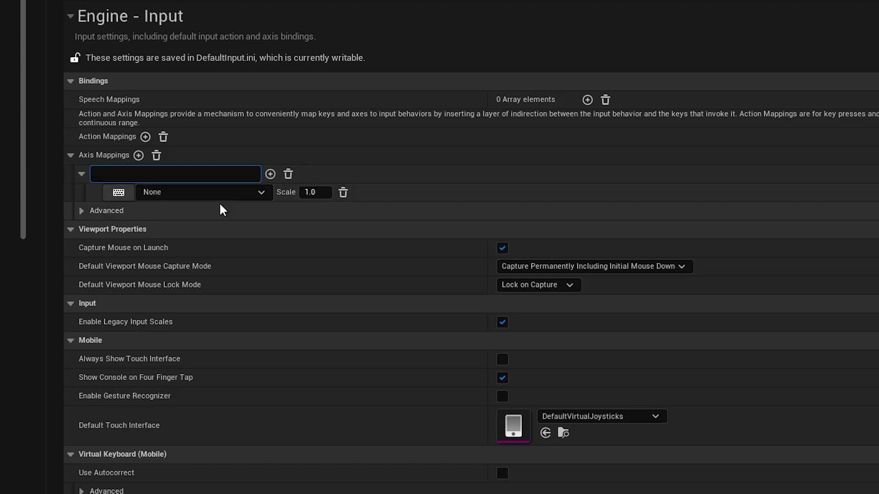
type("MoveForward/Backward")
key("Return")
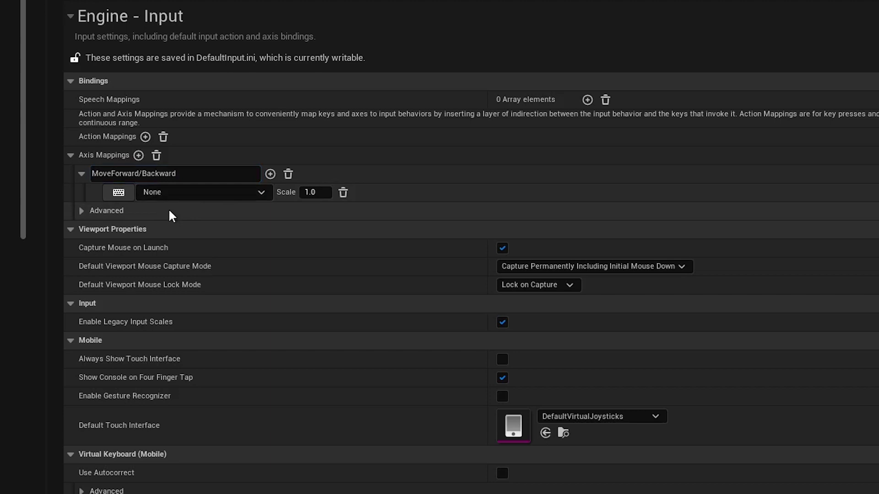
left_click(124, 190)
key("w")
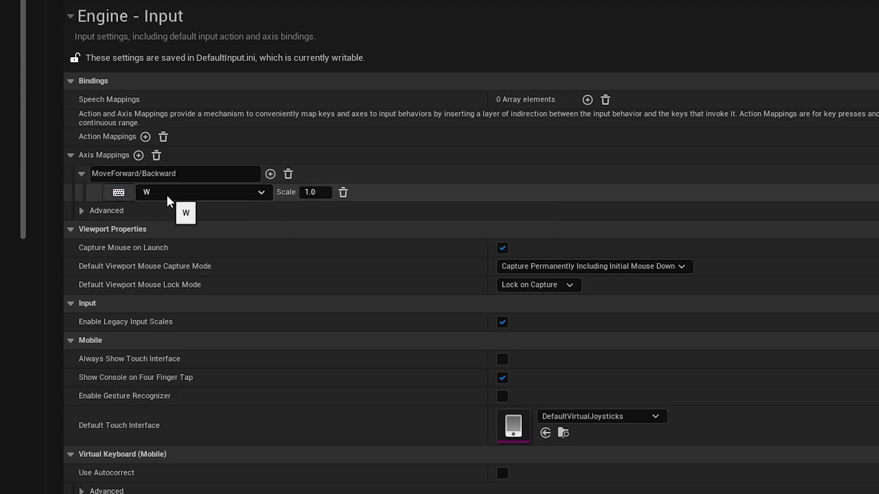
Add a second key to MoveForward/Backward, bound to S with a scale of -1.0.
left_click(270, 174)
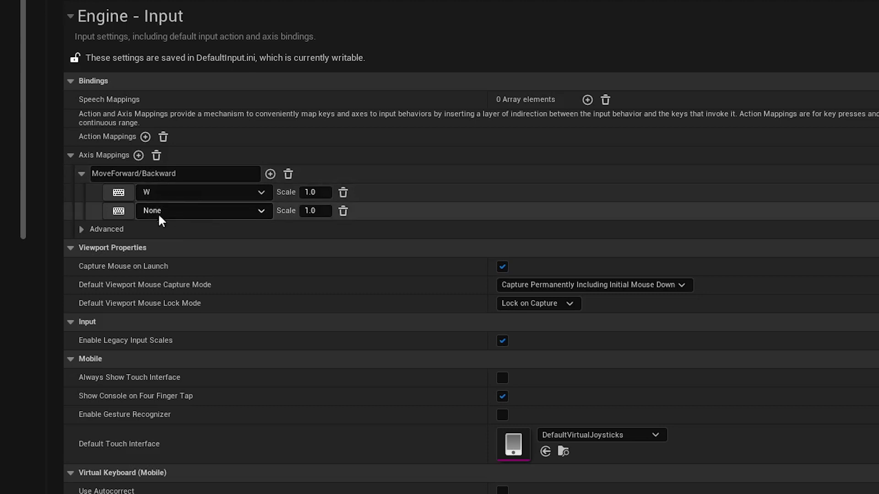
left_click(119, 211)
key("s")
left_click(315, 211)
key("Return")
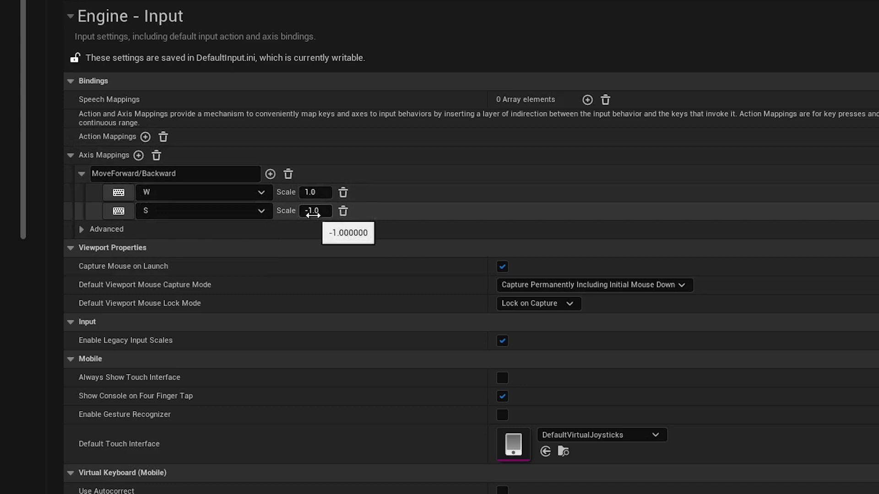
Add a second axis mapping named StrafeRight/Left and give it an additional key slot.
left_click(137, 156)
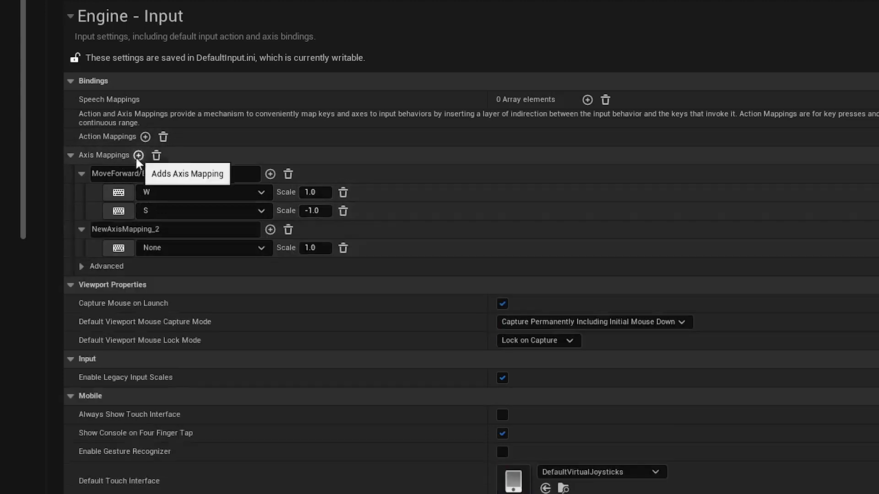
left_click(139, 228)
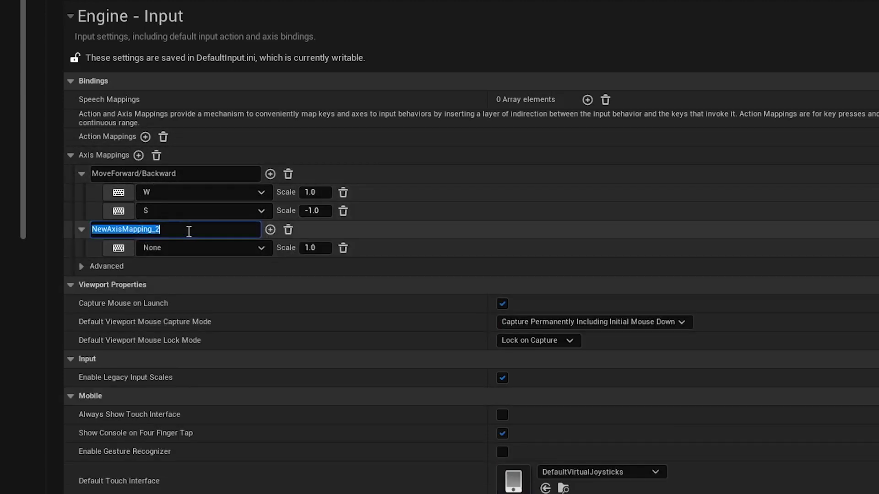
type("StrafeRight/Left")
left_click(270, 229)
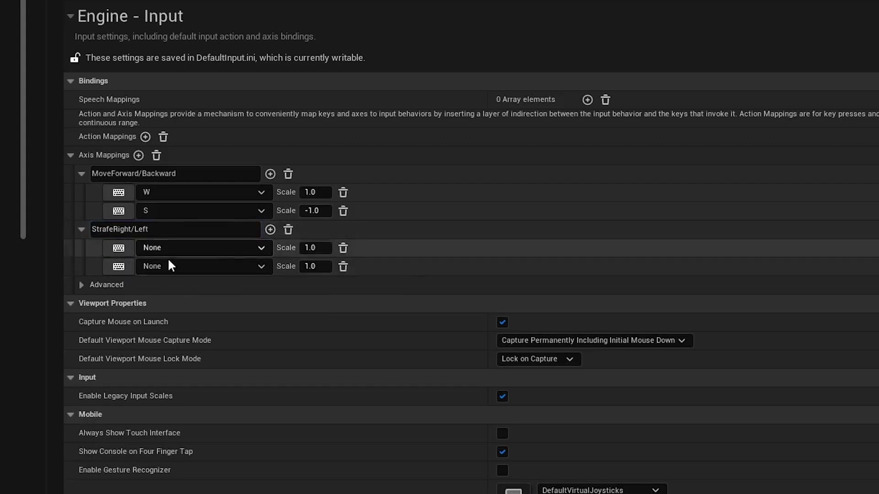
Bind the StrafeRight/Left keys to D and A, and set A's scale to -1.0.
left_click(122, 249)
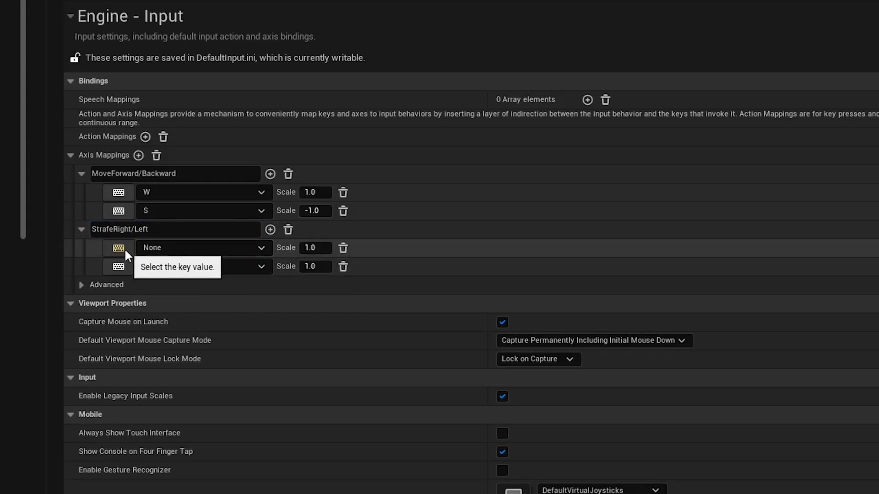
key("d")
left_click(129, 270)
key("a")
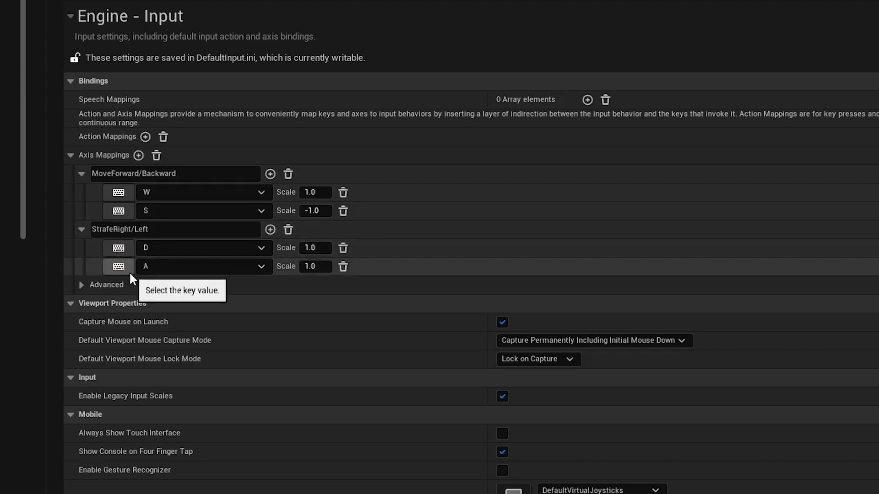
left_click(320, 267)
type("-1.0")
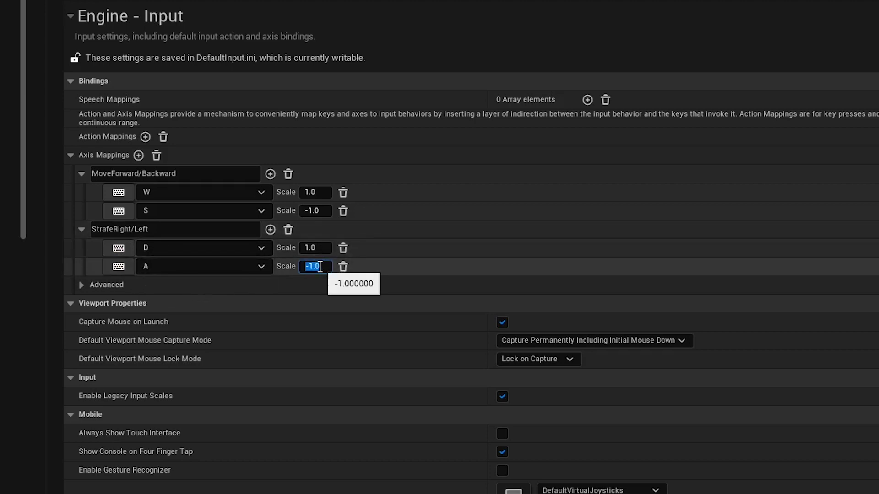
key("Return")
Add a third axis mapping named MoveUp/Down and give it an additional key slot.
left_click(139, 155)
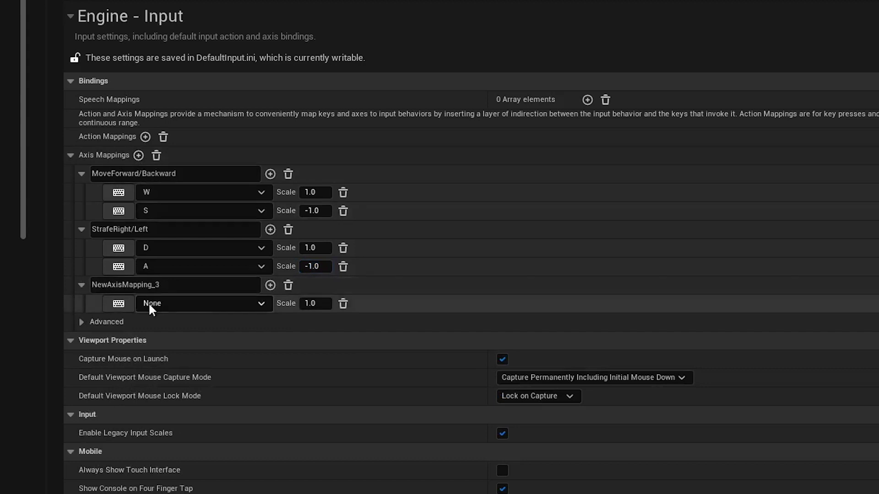
type("M")
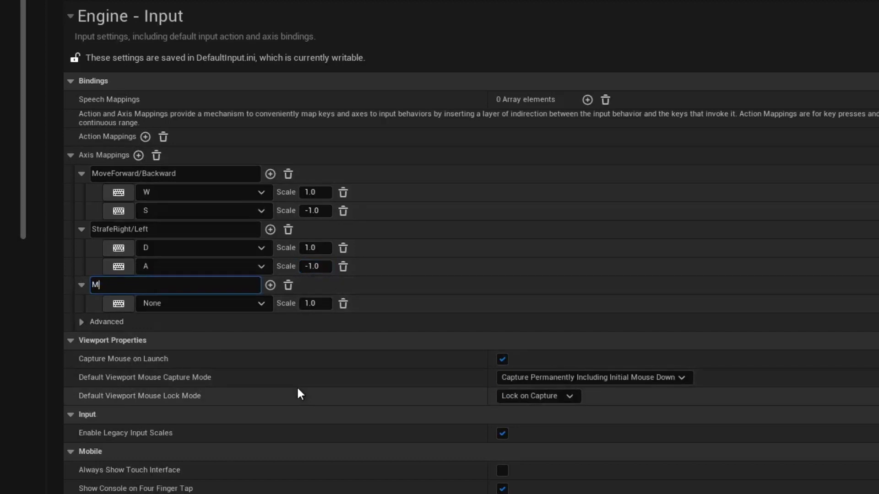
type("oveUp/Down")
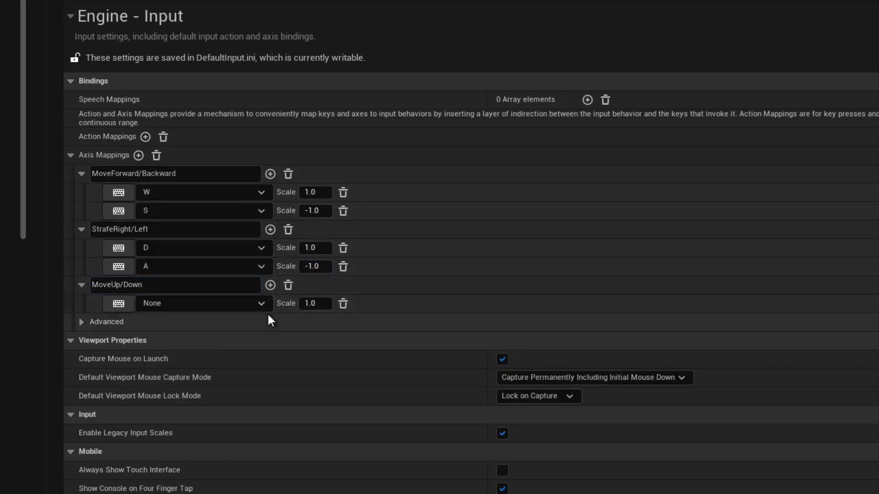
left_click(270, 285)
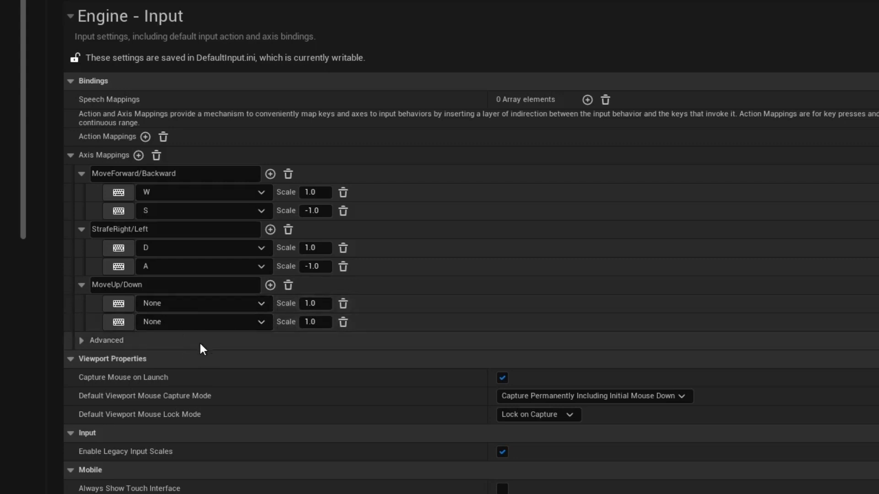
Bind the MoveUp/Down keys to Space Bar and Left Ctrl, and set Left Ctrl's scale to -1.0.
left_click(116, 304)
key("space")
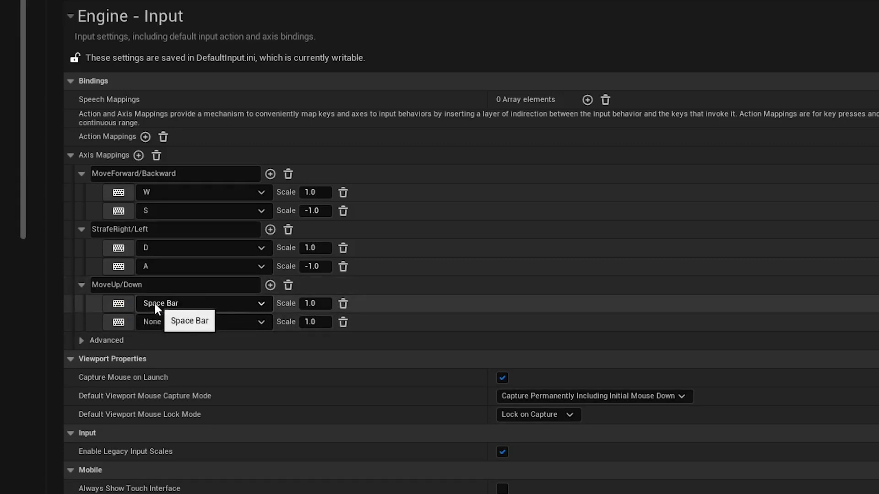
left_click(121, 322)
key("ctrl")
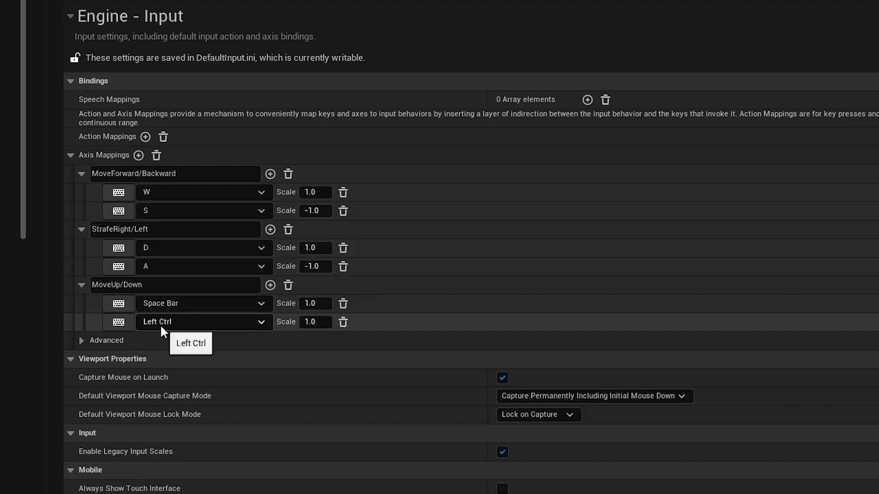
left_click(325, 323)
type("-1")
key("Return")
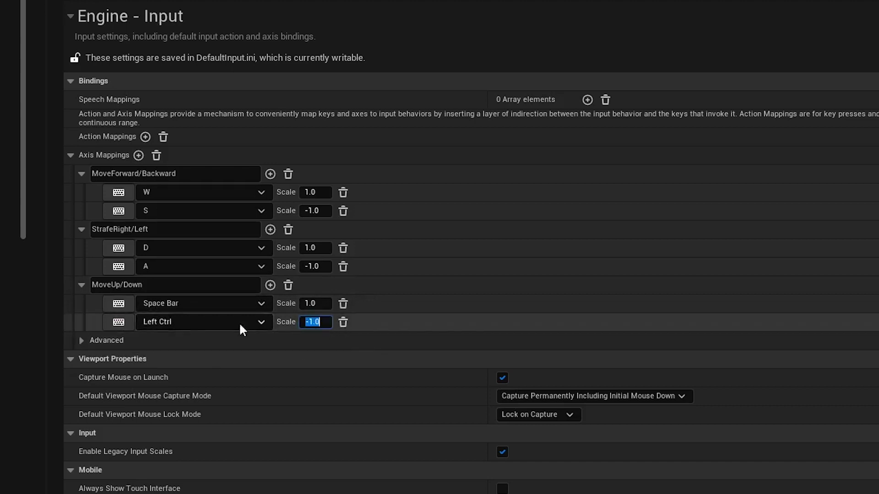
Add two more axis mappings and name the first of them TurnRight/Left.
left_click(139, 155)
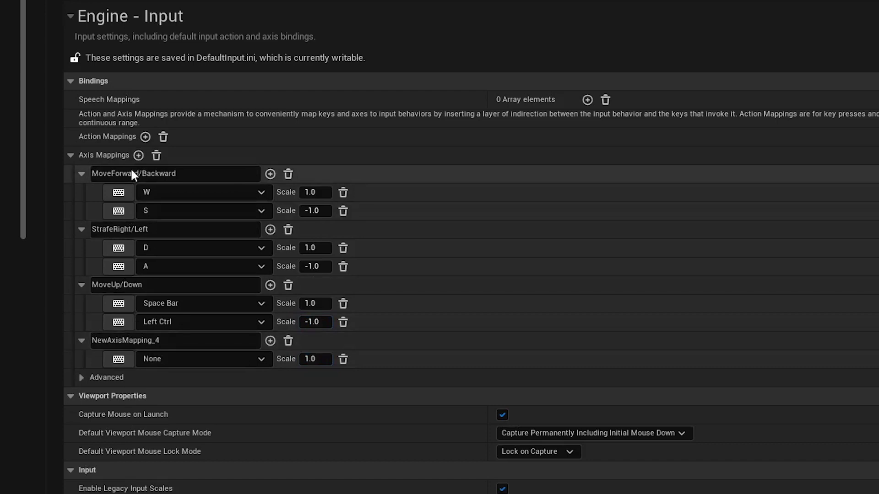
left_click(138, 155)
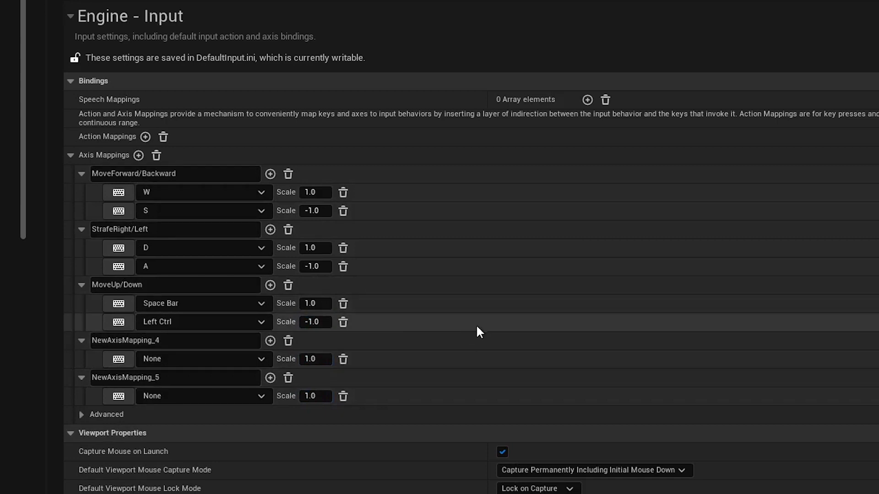
left_click(166, 343)
key("ctrl+a")
type("TurnR")
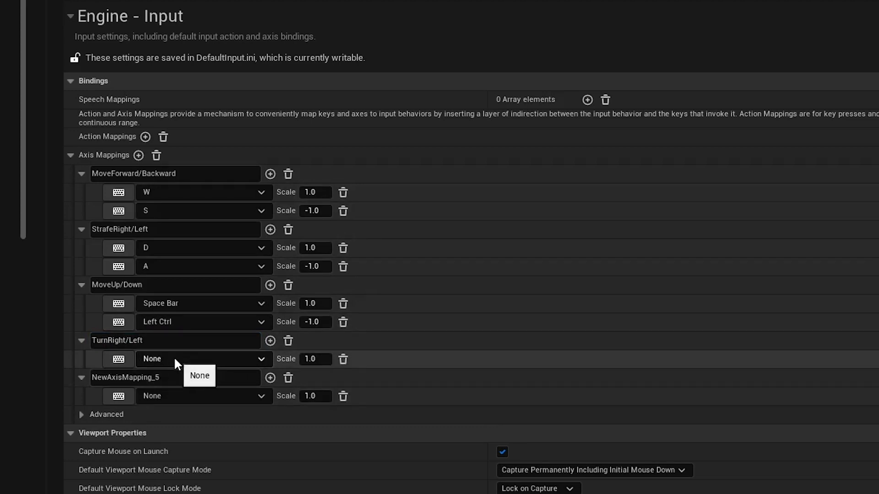
Bind the TurnRight/Left mapping to Mouse X.
left_click(173, 356)
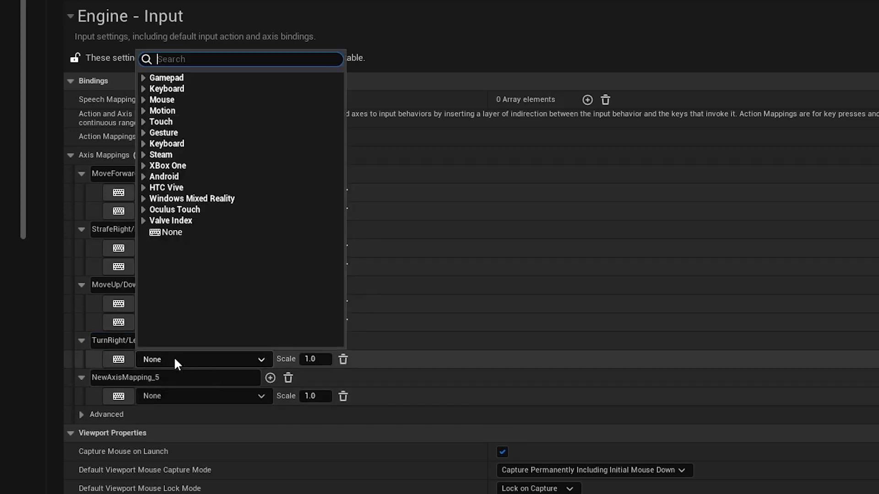
left_click(163, 99)
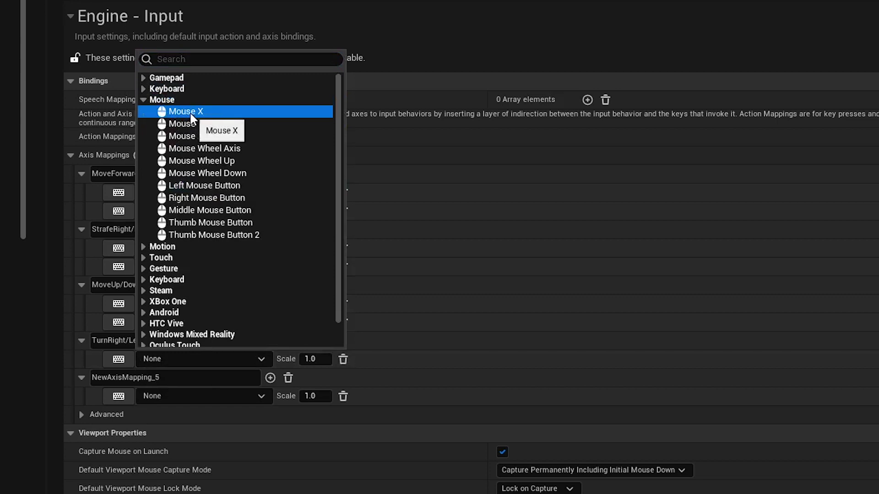
left_click(190, 115)
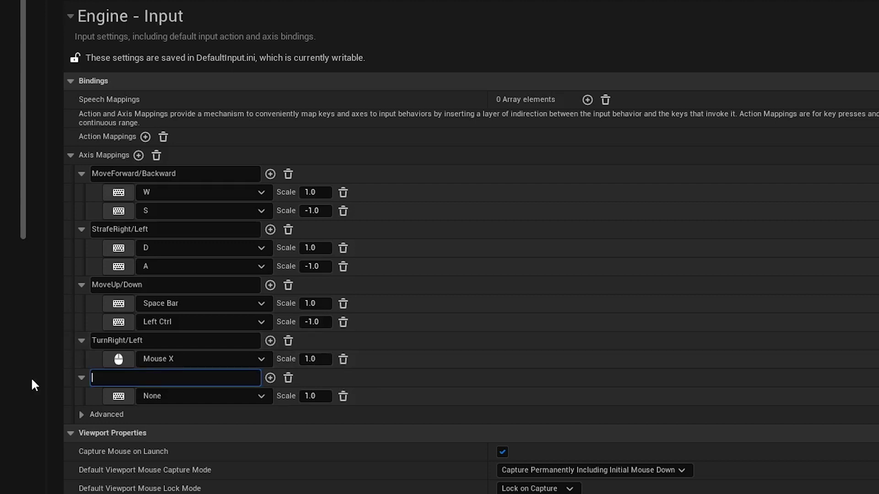
Name the last axis mapping LookUp/Down and bind it to Mouse Y with a scale of -1.0.
type("LookUp/Down")
key("Return")
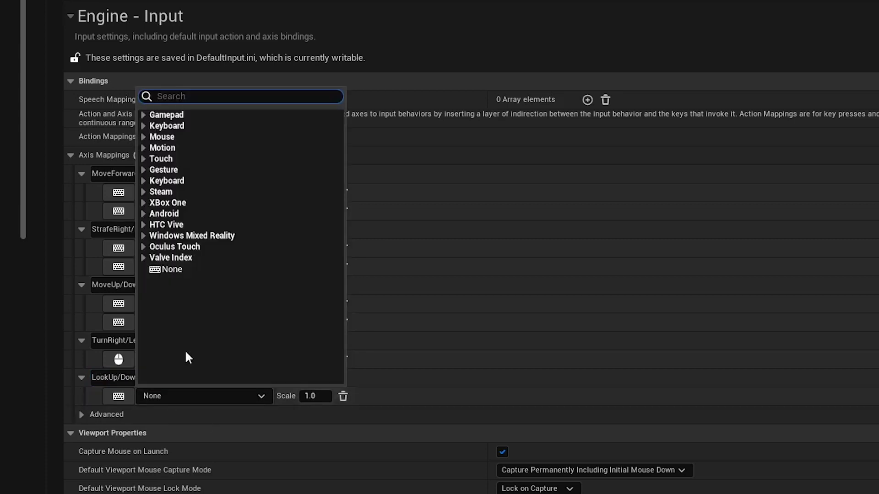
left_click(165, 136)
left_click(197, 159)
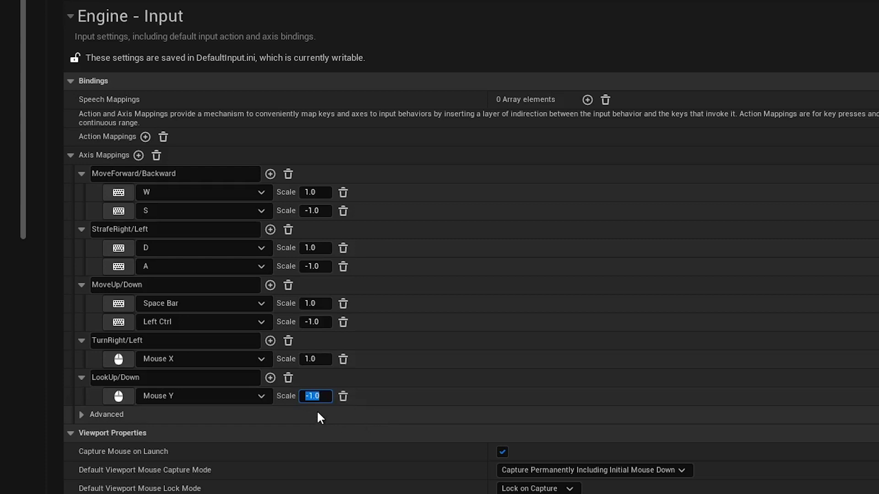
left_click(494, 385)
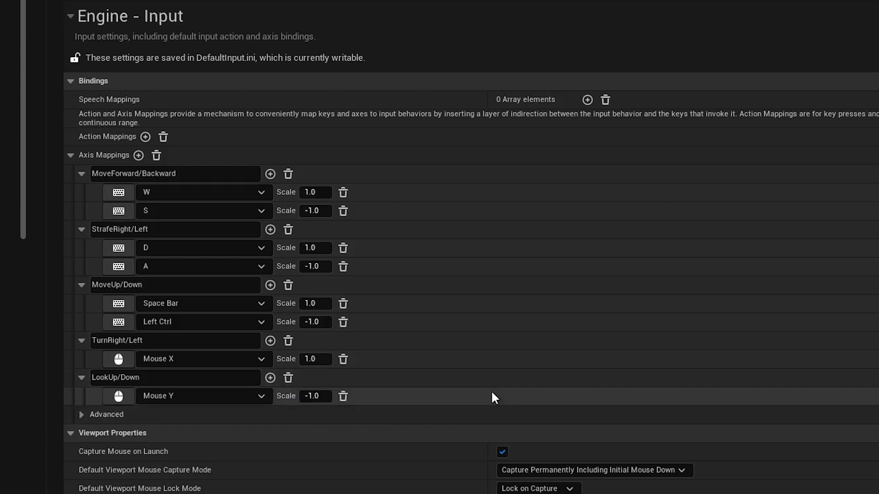